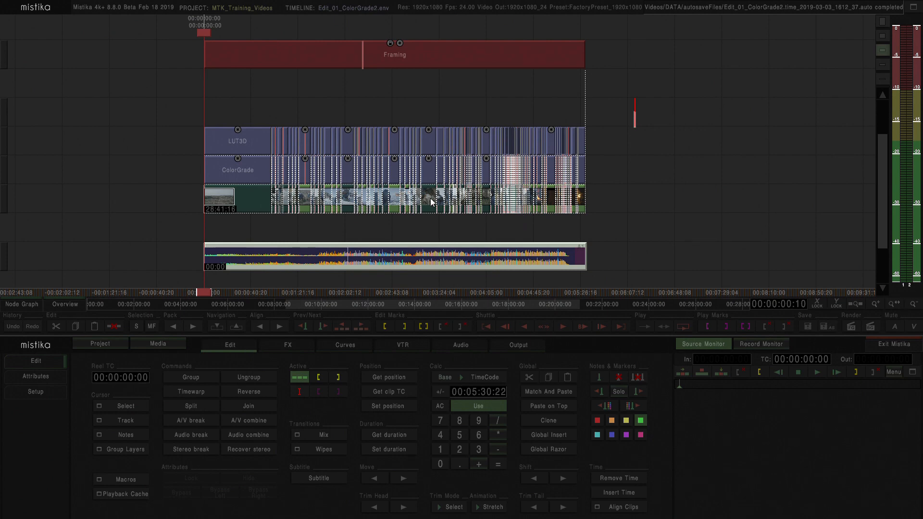
Step: Inspect the Framing effect in the effects editor, scrubbing through its opening frames, and return to the timeline
{"action": "left_click", "coordinate": [276, 56]}
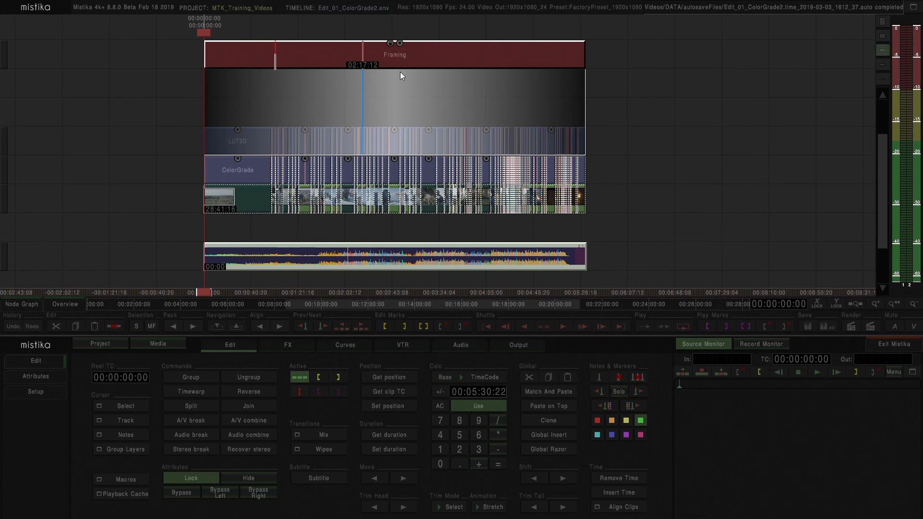
{"action": "left_click", "coordinate": [365, 71]}
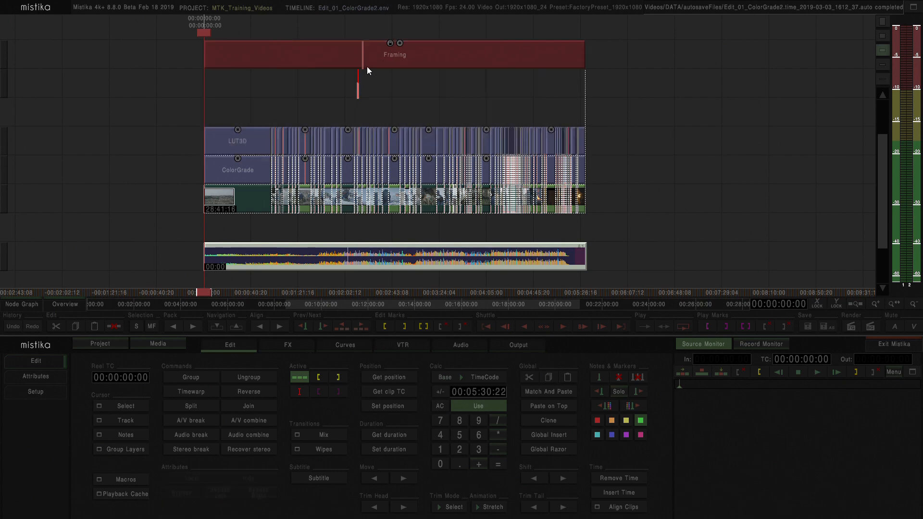
{"action": "left_click", "coordinate": [371, 56]}
{"action": "left_click", "coordinate": [369, 92]}
{"action": "left_click", "coordinate": [366, 59]}
{"action": "double_click", "coordinate": [373, 58]}
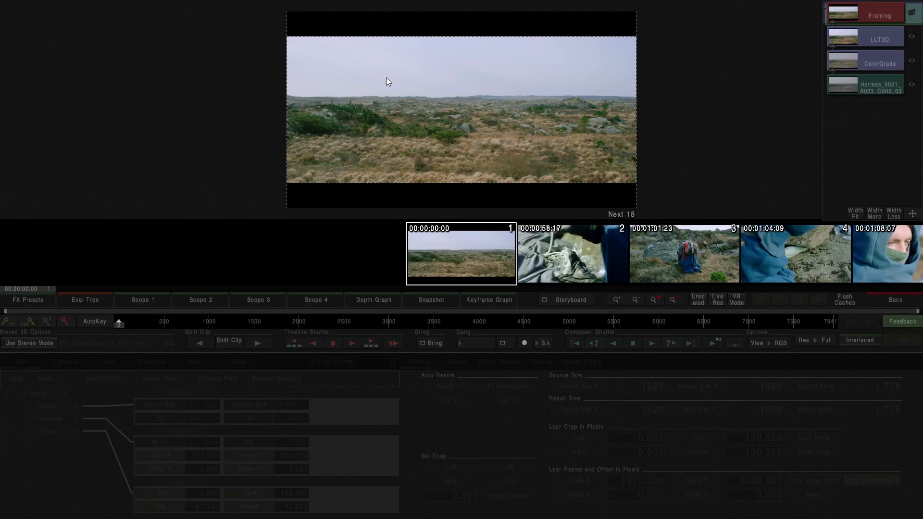
{"action": "left_click", "coordinate": [120, 322]}
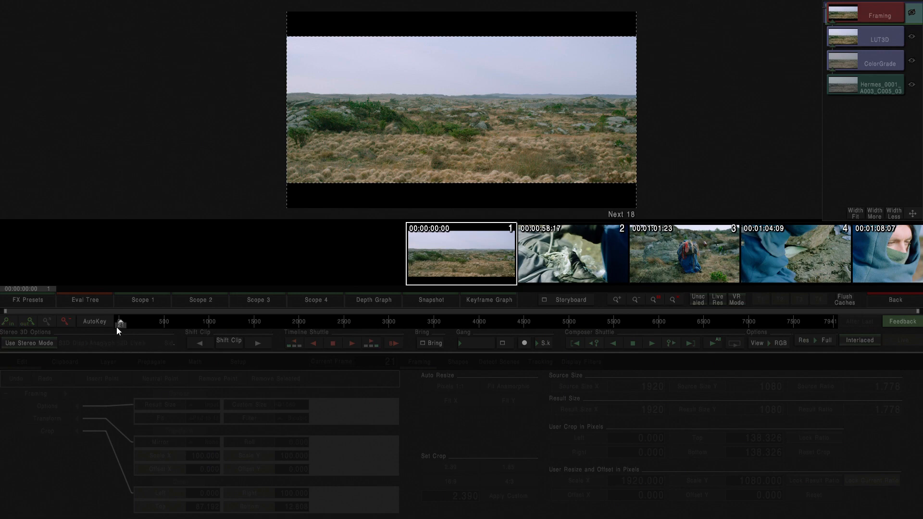
{"action": "left_click_drag", "start_coordinate": [116, 327], "coordinate": [46, 360]}
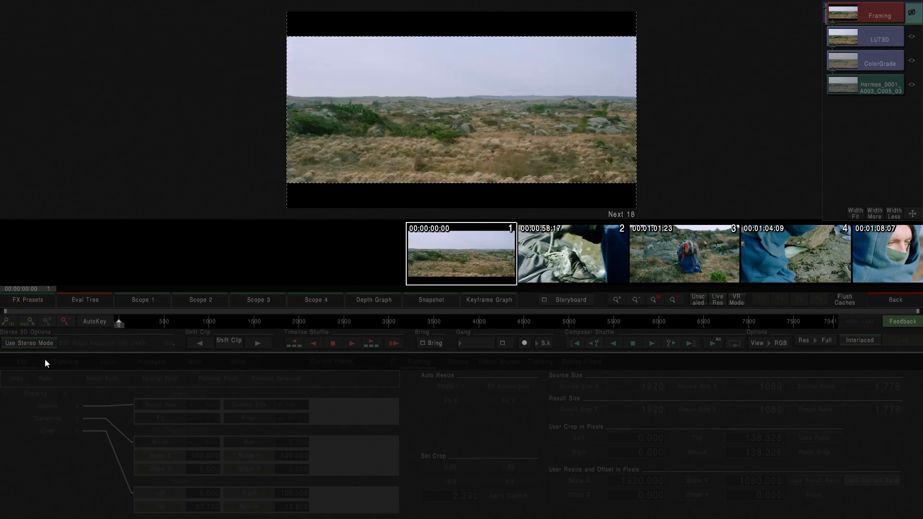
{"action": "left_click", "coordinate": [888, 305]}
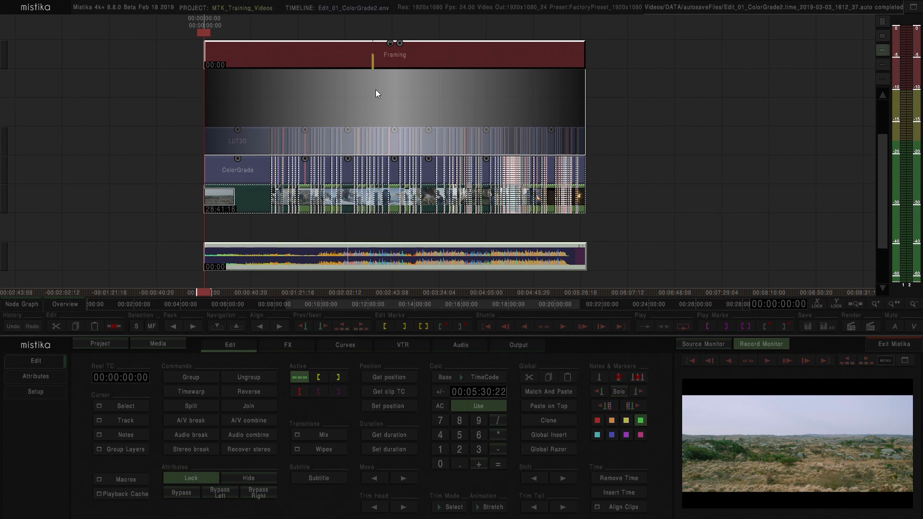
Step: Hide the Framing effect that spans the whole edit and deselect it
{"action": "left_click", "coordinate": [374, 116]}
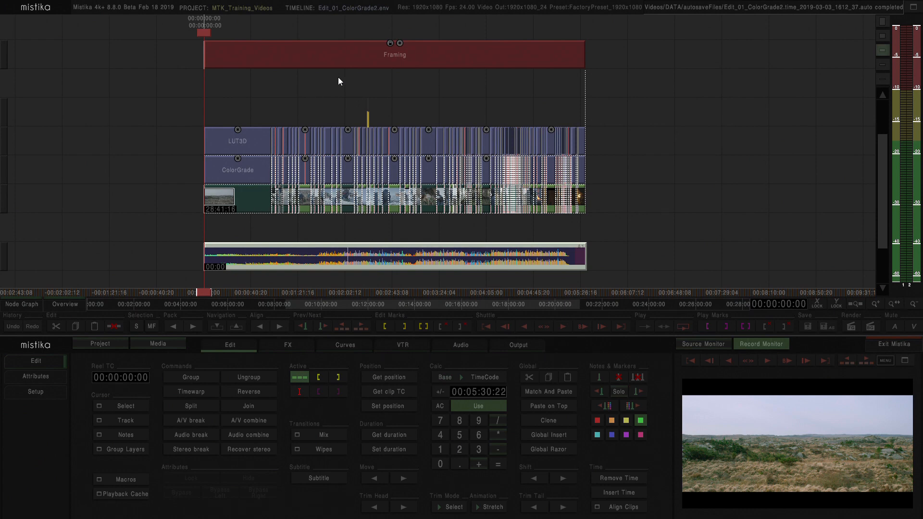
{"action": "left_click", "coordinate": [357, 67]}
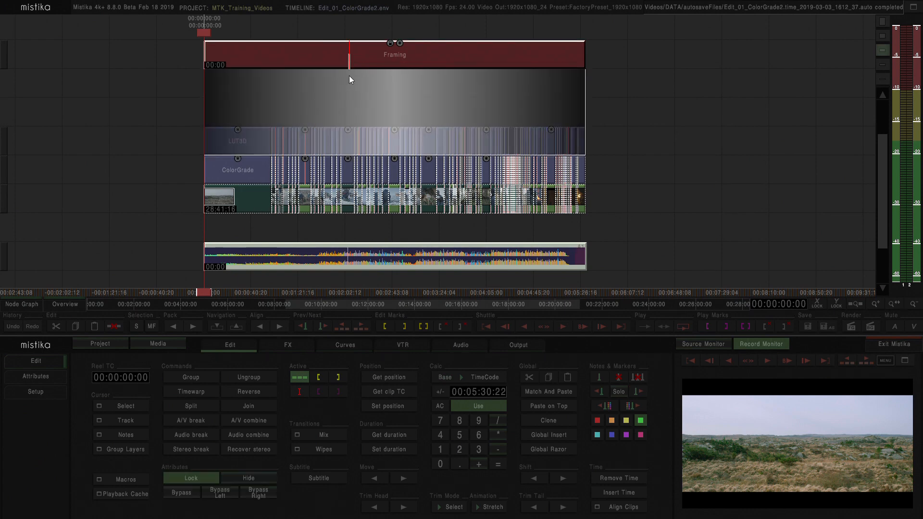
{"action": "key", "text": "h"}
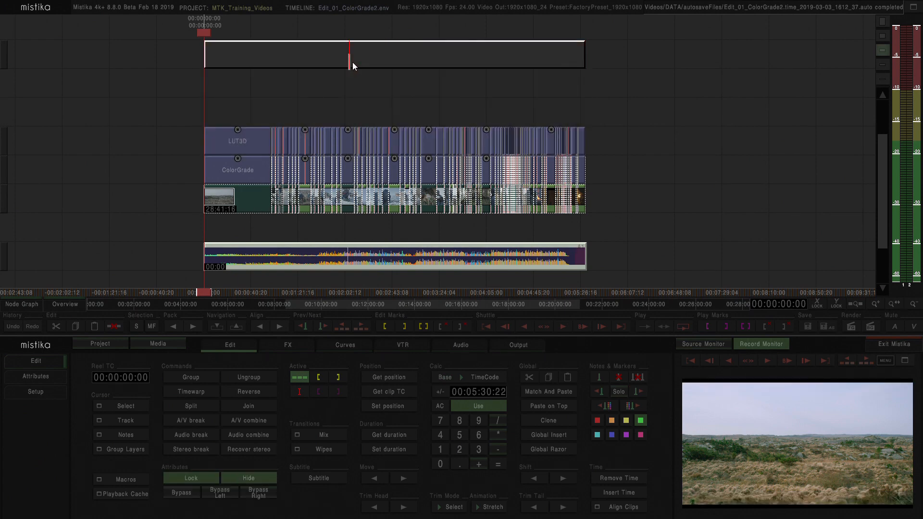
{"action": "key", "text": "h"}
{"action": "key", "text": "h"}
{"action": "left_click", "coordinate": [349, 91]}
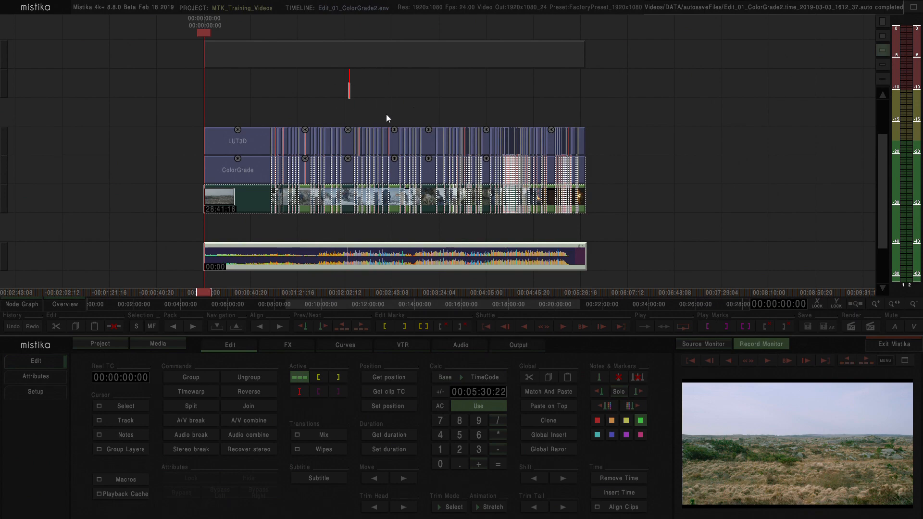
Step: Scrub through the edit to check the image without framing, stopping at 00:00:22:12
{"action": "left_click_drag", "start_coordinate": [414, 103], "coordinate": [342, 117]}
{"action": "left_click_drag", "start_coordinate": [455, 118], "coordinate": [357, 103]}
{"action": "left_click_drag", "start_coordinate": [299, 103], "coordinate": [359, 108]}
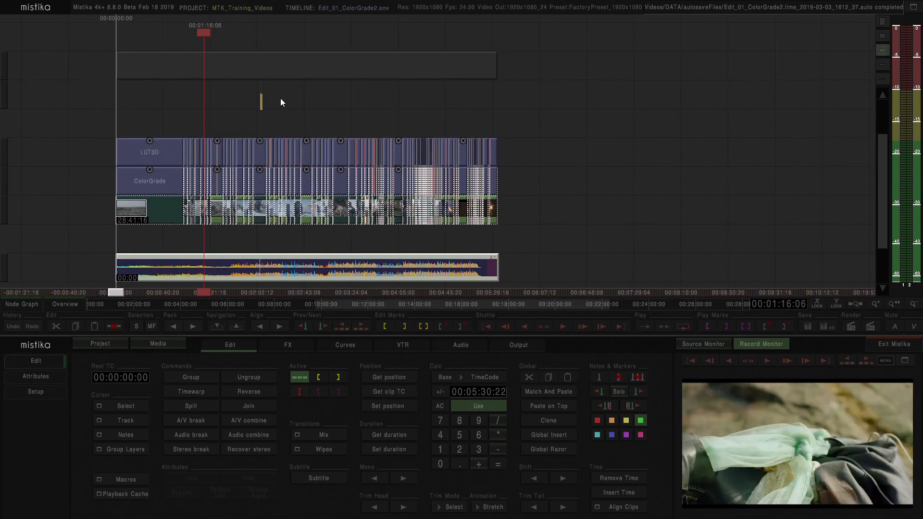
{"action": "left_click_drag", "start_coordinate": [250, 104], "coordinate": [313, 106]}
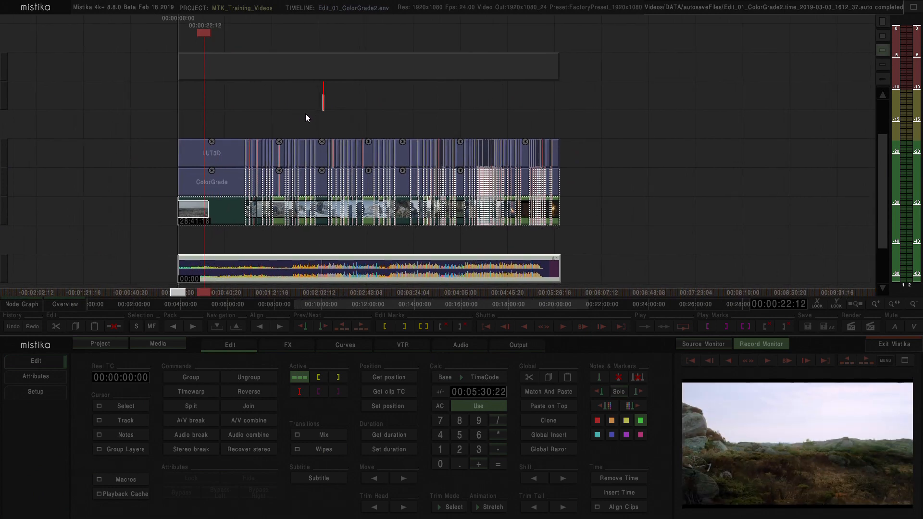
Step: Unhide the Framing effect above the edit and deselect it
{"action": "left_click", "coordinate": [264, 71]}
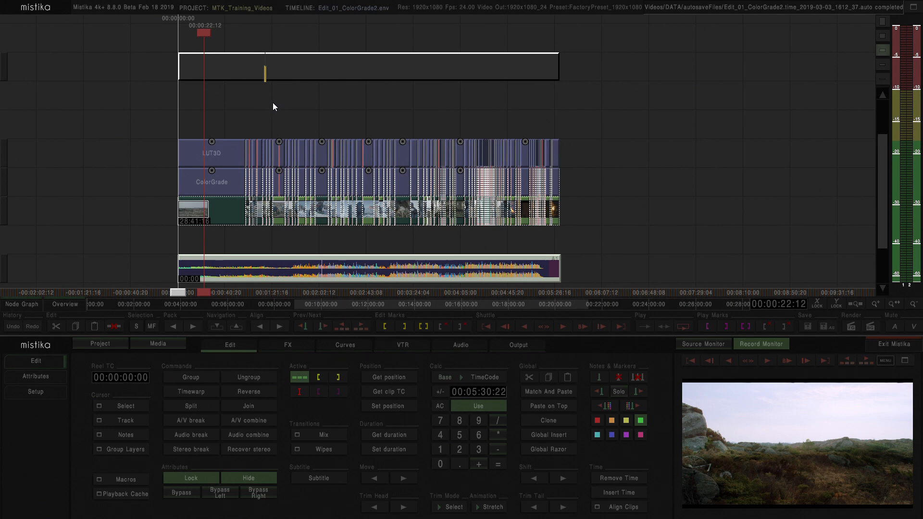
{"action": "key", "text": "h"}
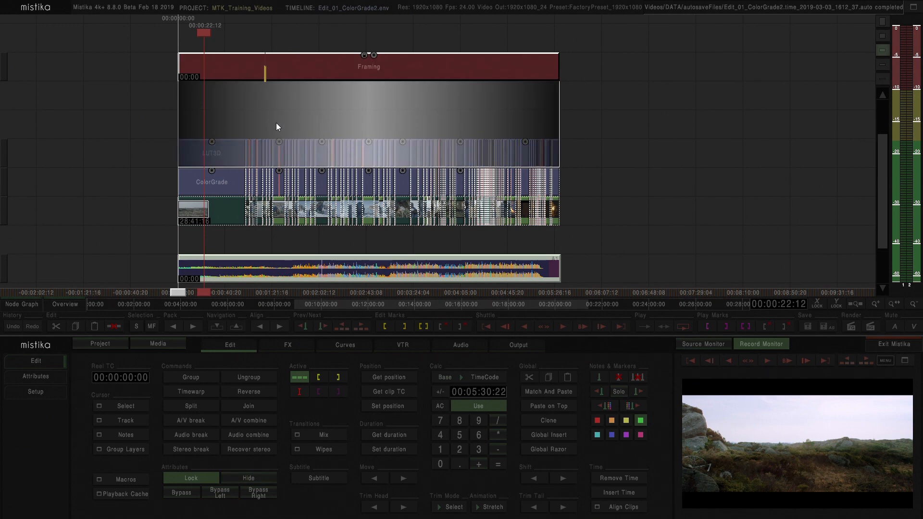
{"action": "left_click", "coordinate": [258, 130]}
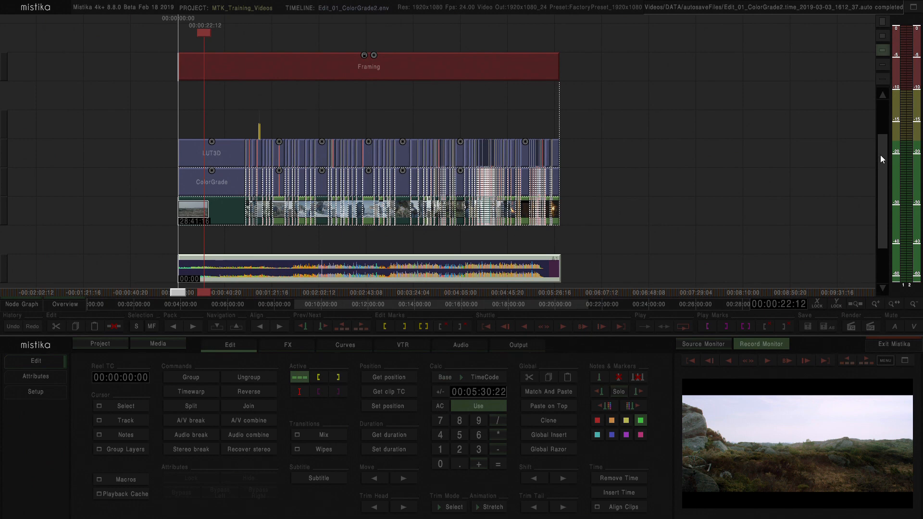
Step: Hide the ColorGrade effect above the first Hermes clip
{"action": "left_click_drag", "start_coordinate": [883, 153], "coordinate": [871, 172]}
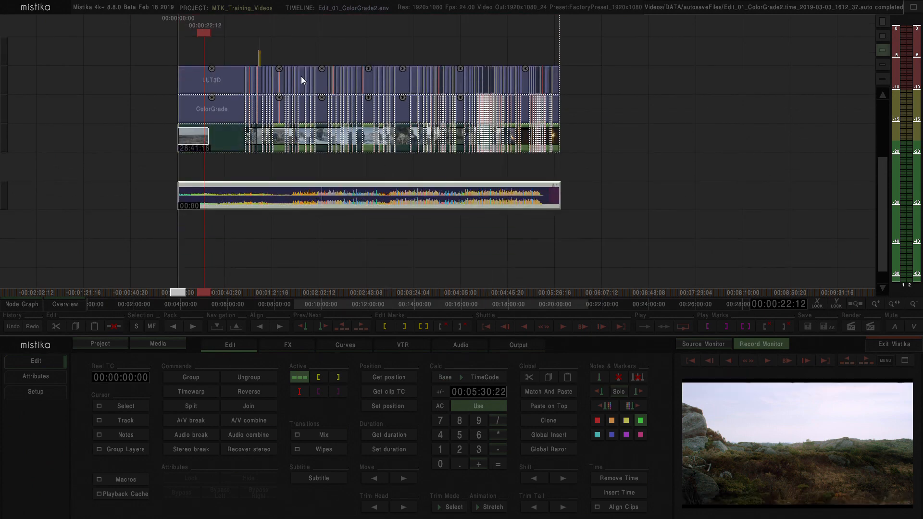
{"action": "scroll", "coordinate": [233, 61], "scroll_direction": "up", "scroll_amount": 8}
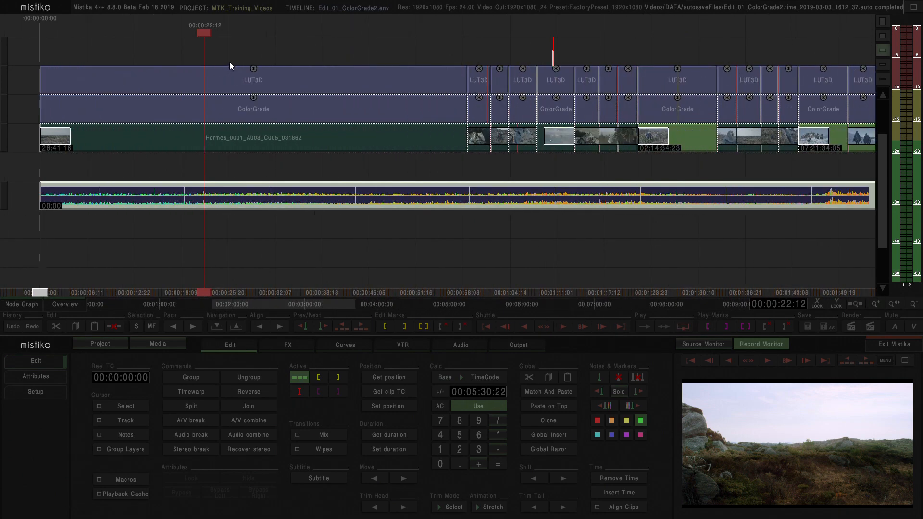
{"action": "scroll", "coordinate": [230, 62], "scroll_direction": "down", "scroll_amount": 2}
{"action": "left_click", "coordinate": [231, 106]}
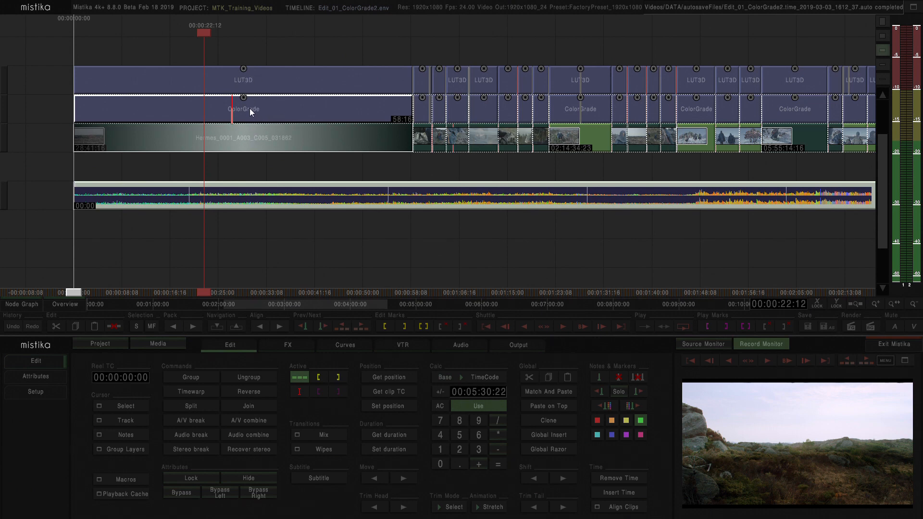
{"action": "key", "text": "h"}
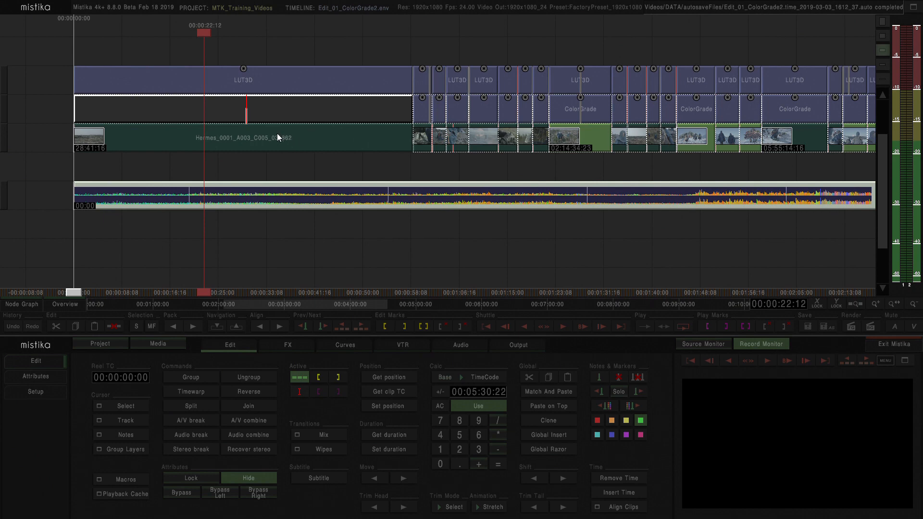
Step: Try extending the first clip's LUT3D effect down past the hidden ColorGrade to the source clip, and restore its original extent
{"action": "left_click", "coordinate": [247, 89]}
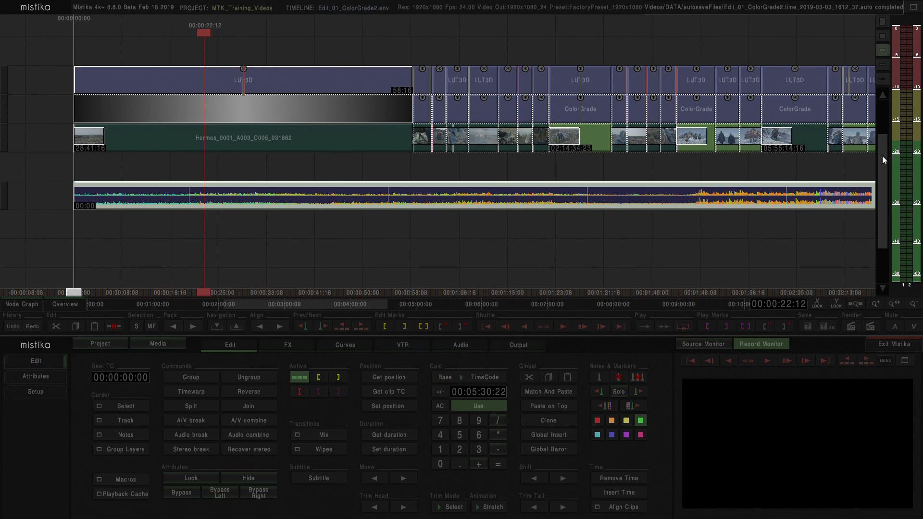
{"action": "left_click_drag", "start_coordinate": [881, 155], "coordinate": [880, 125]}
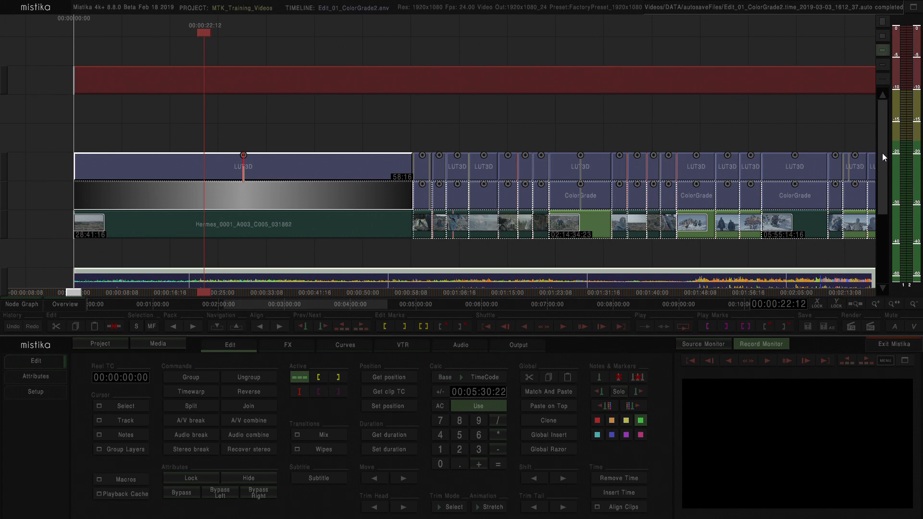
{"action": "left_click_drag", "start_coordinate": [881, 152], "coordinate": [881, 160]}
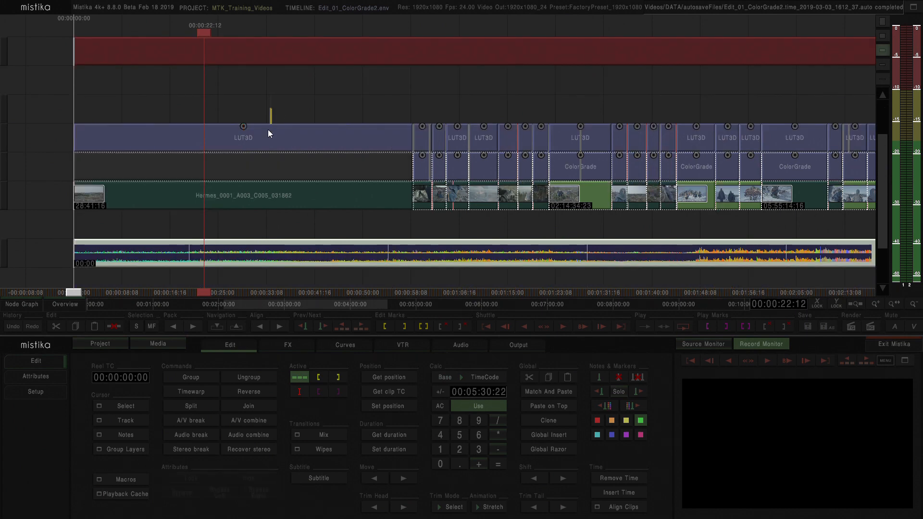
{"action": "left_click_drag", "start_coordinate": [252, 185], "coordinate": [261, 212]}
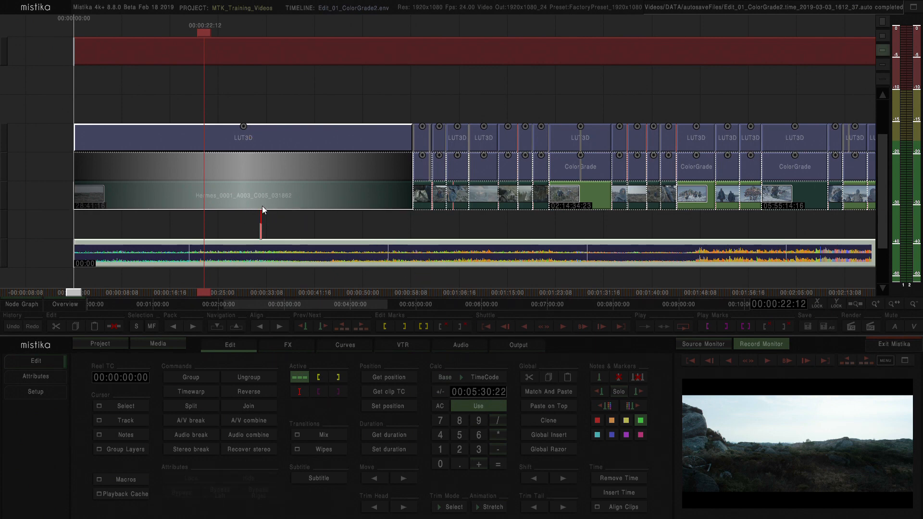
{"action": "left_click_drag", "start_coordinate": [252, 209], "coordinate": [280, 180]}
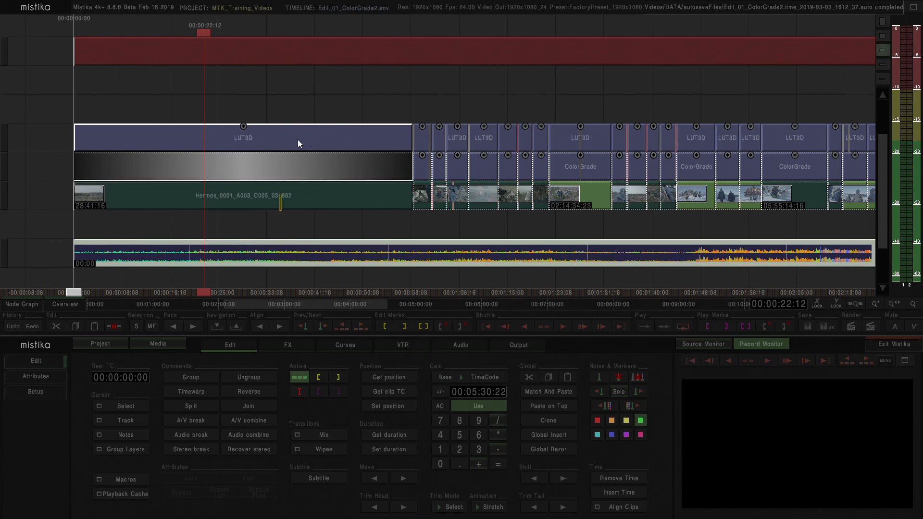
{"action": "left_click", "coordinate": [305, 114]}
Step: Unhide the first clip's ColorGrade effect and bypass it instead
{"action": "left_click", "coordinate": [263, 173]}
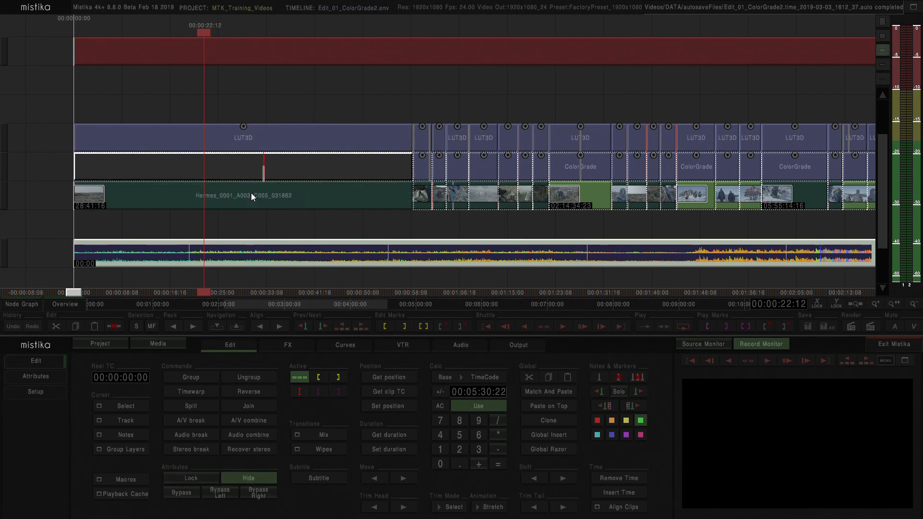
{"action": "key", "text": "h"}
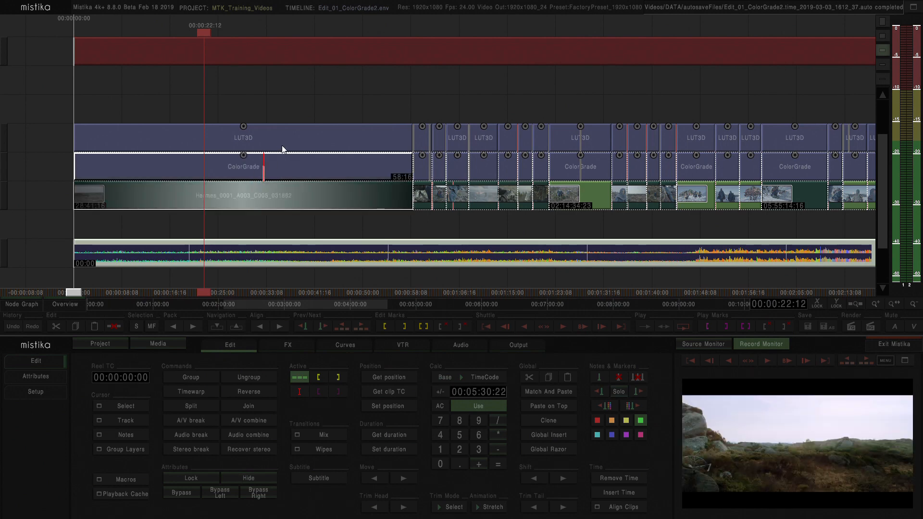
{"action": "left_click", "coordinate": [253, 168]}
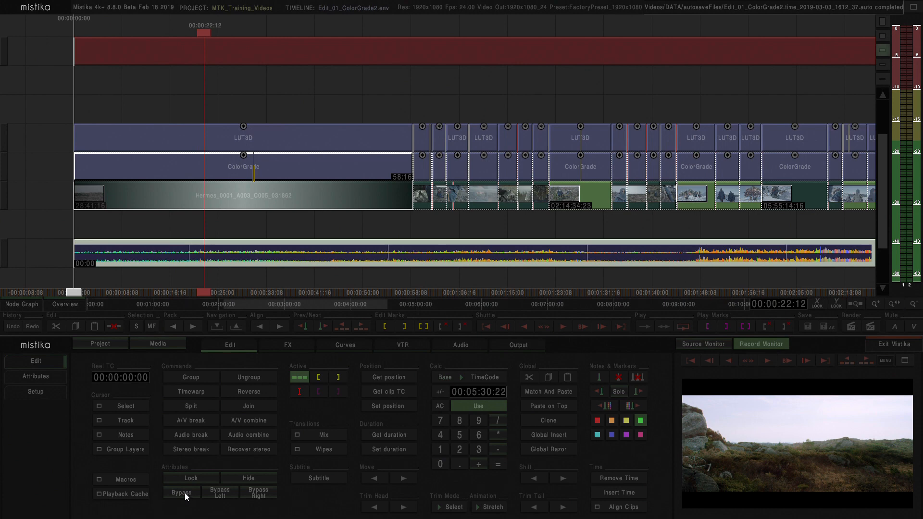
{"action": "left_click", "coordinate": [183, 492]}
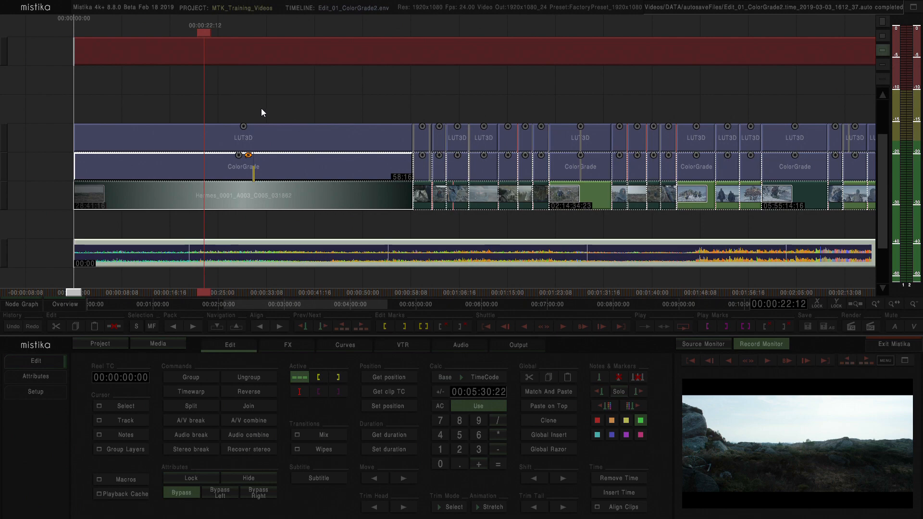
Step: Examine the whole edit on the timeline and select the audio clip below the video tracks
{"action": "key", "text": "minus"}
{"action": "key", "text": "minus"}
{"action": "key", "text": "minus"}
{"action": "key", "text": "minus"}
{"action": "key", "text": "minus"}
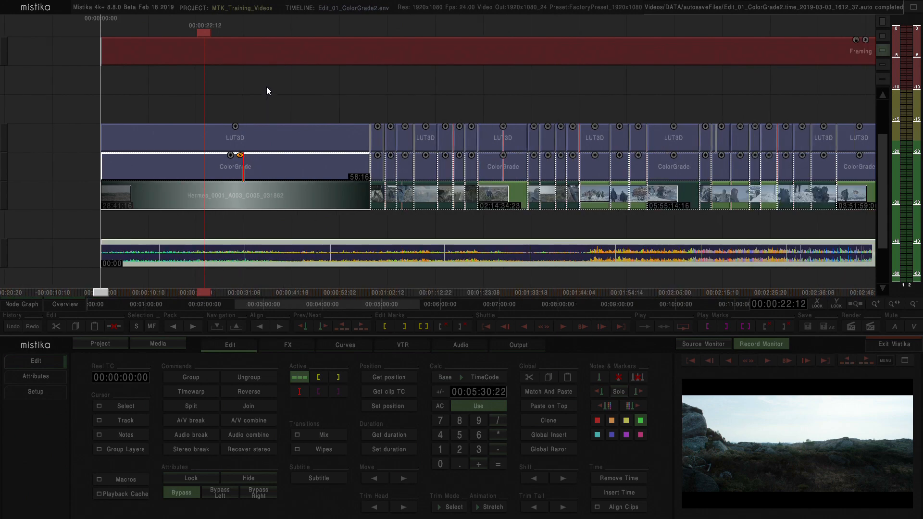
{"action": "key", "text": "minus"}
{"action": "key", "text": "minus"}
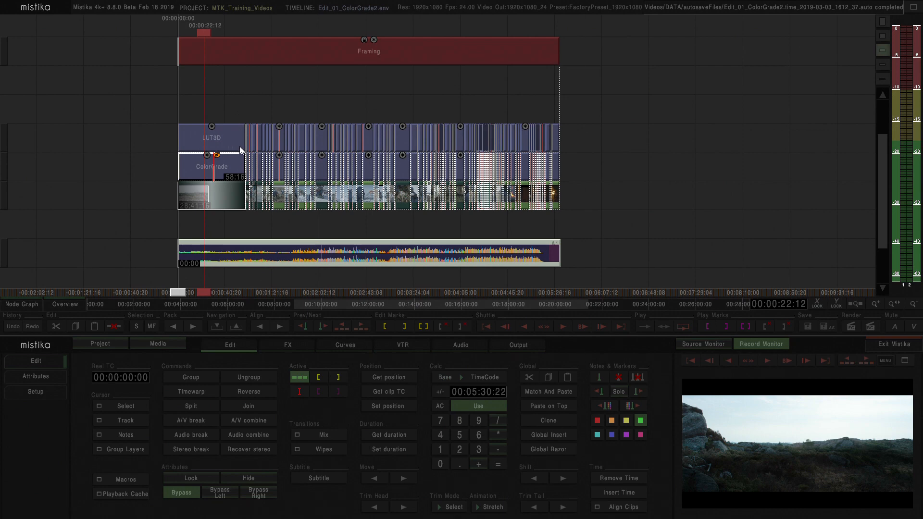
{"action": "left_click", "coordinate": [227, 250]}
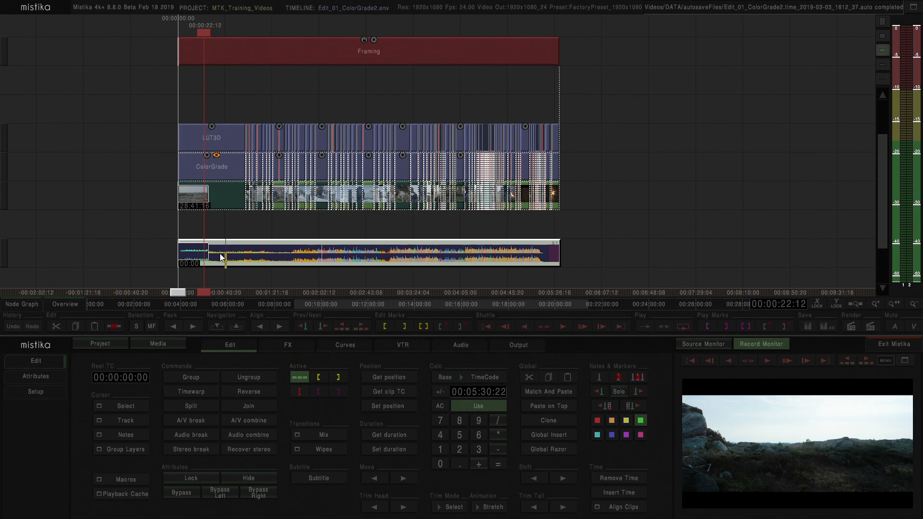
{"action": "key", "text": "h"}
{"action": "key", "text": "Up"}
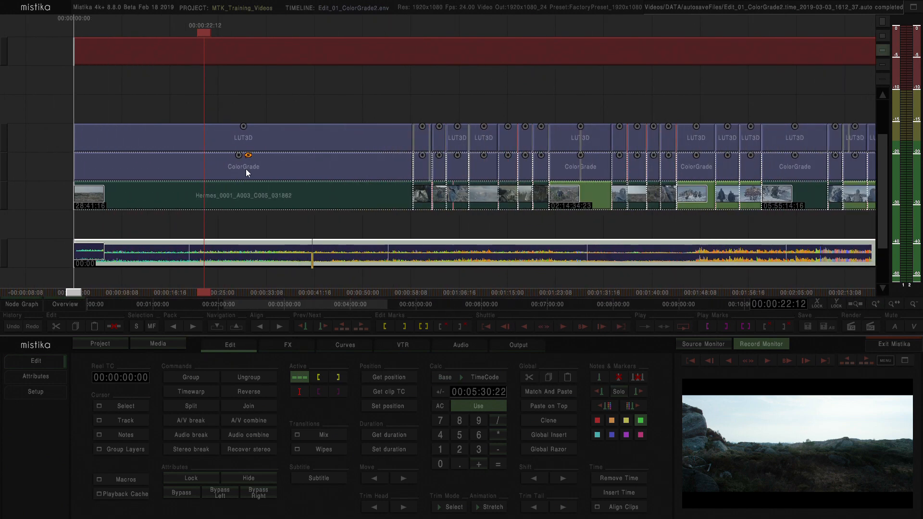
Step: Turn off the bypass on the first clip's ColorGrade effect and select the LUT3D effect above it
{"action": "left_click", "coordinate": [250, 169]}
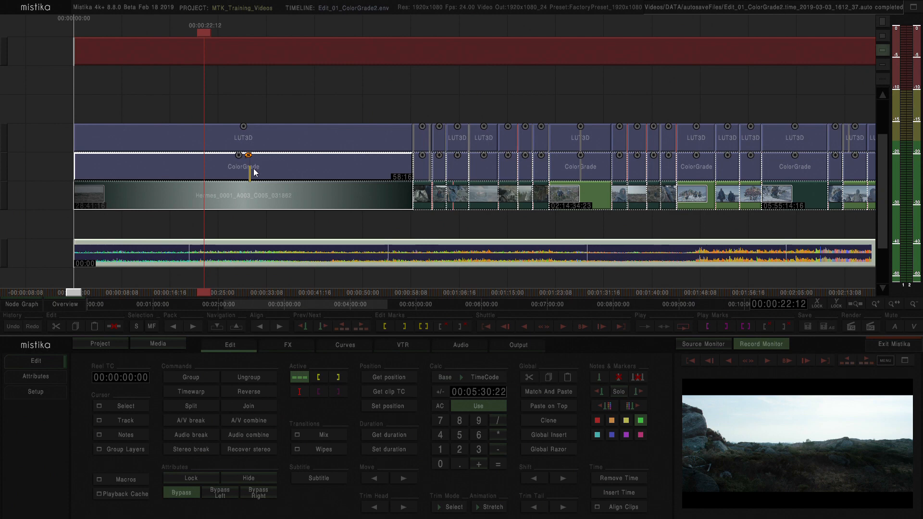
{"action": "key", "text": "b"}
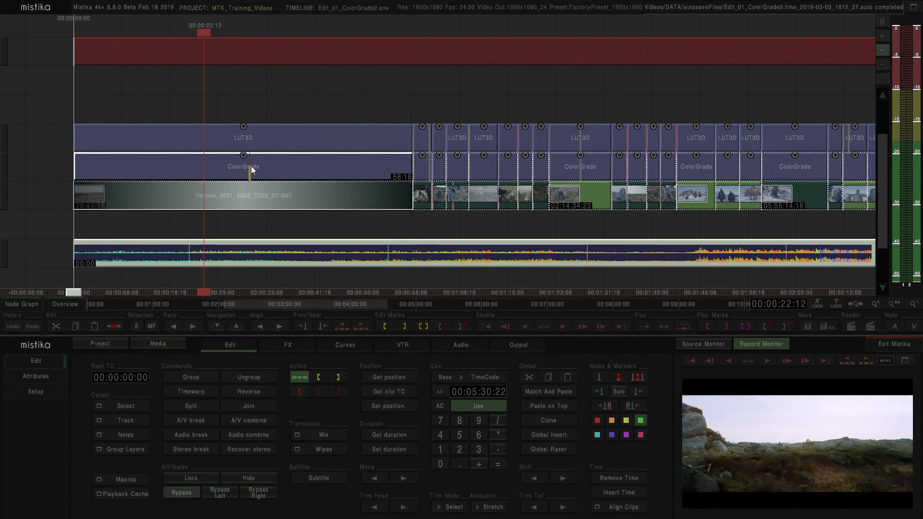
{"action": "left_click", "coordinate": [244, 138]}
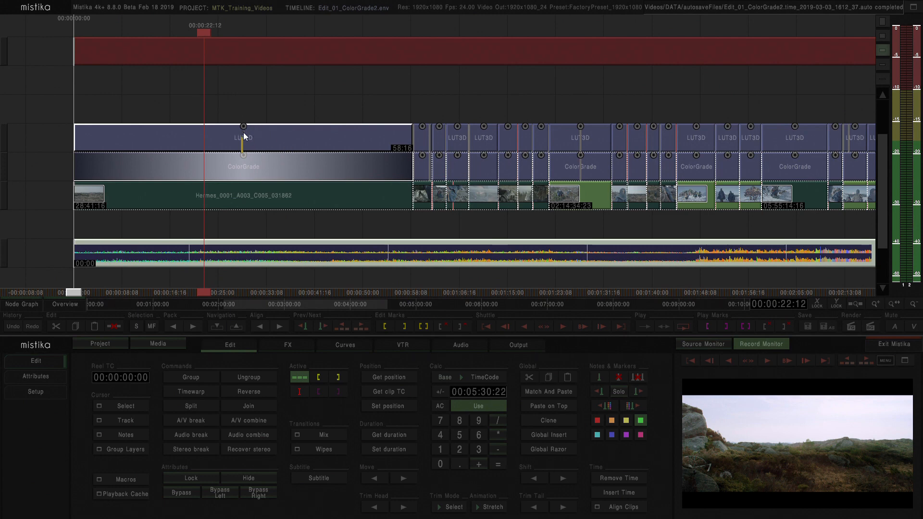
Step: Hide the ColorGrade effect on the first clip of the timeline
{"action": "left_click", "coordinate": [249, 109]}
{"action": "left_click_drag", "start_coordinate": [276, 99], "coordinate": [254, 104]}
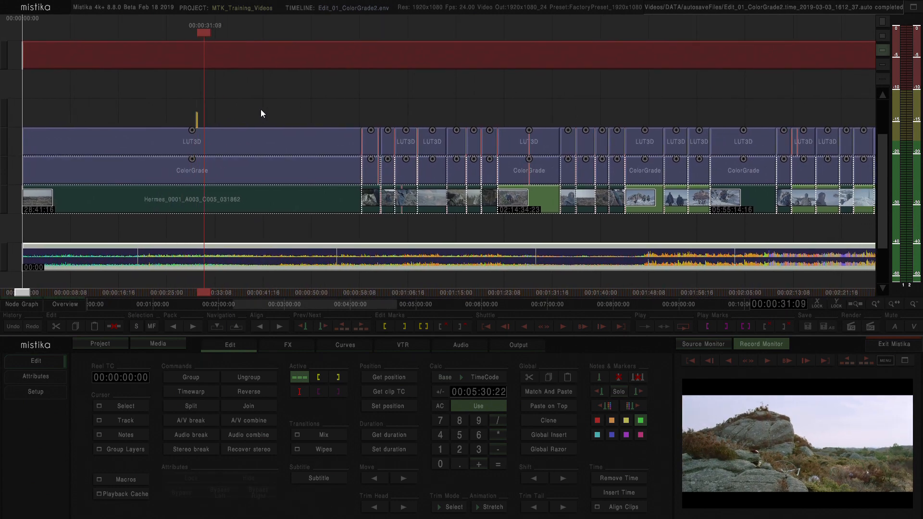
{"action": "left_click", "coordinate": [207, 174]}
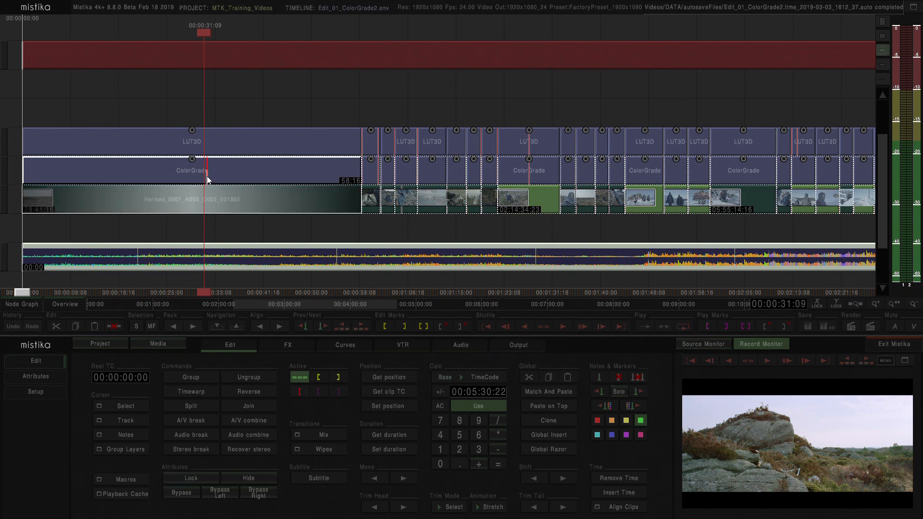
{"action": "key", "text": "Delete"}
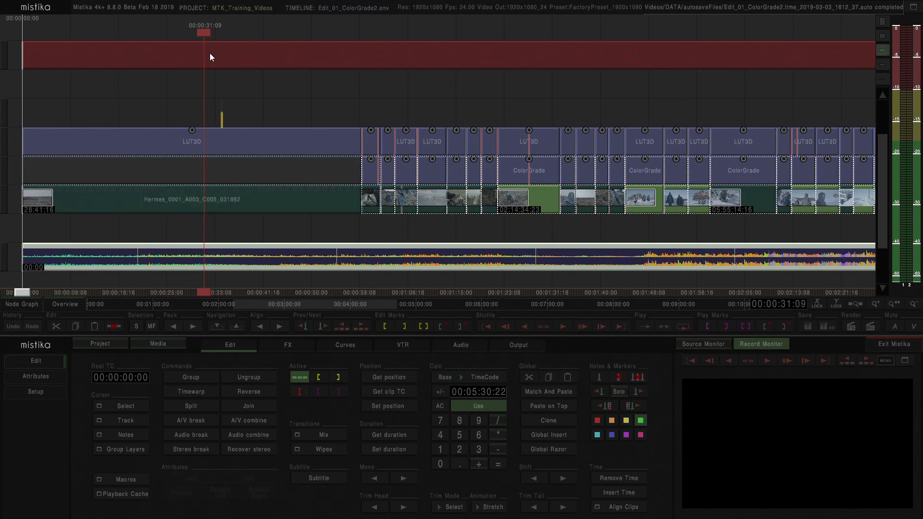
Step: Open the Framing effect's stack in the effects editor, examine the LUT3D node's input and settings, and return to the timeline
{"action": "double_click", "coordinate": [210, 54]}
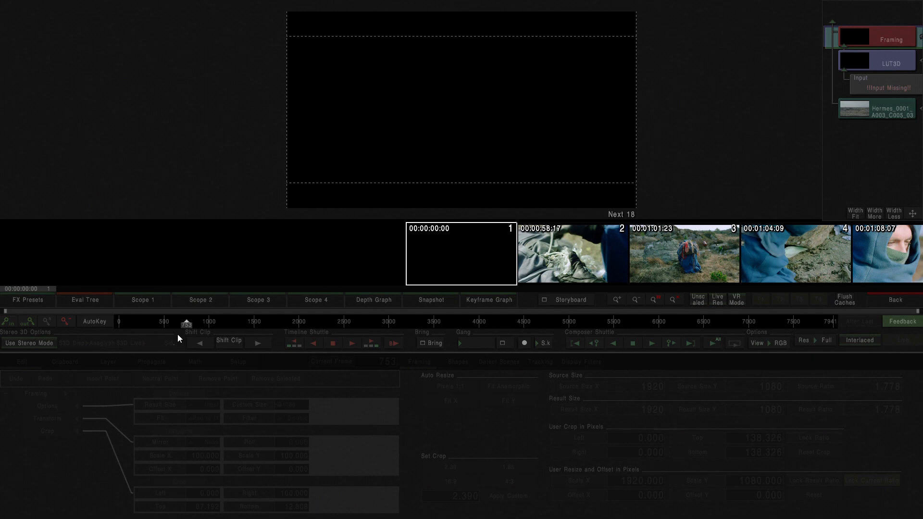
{"action": "left_click_drag", "start_coordinate": [187, 325], "coordinate": [274, 325]}
{"action": "left_click_drag", "start_coordinate": [405, 341], "coordinate": [120, 344]}
{"action": "left_click", "coordinate": [868, 63]}
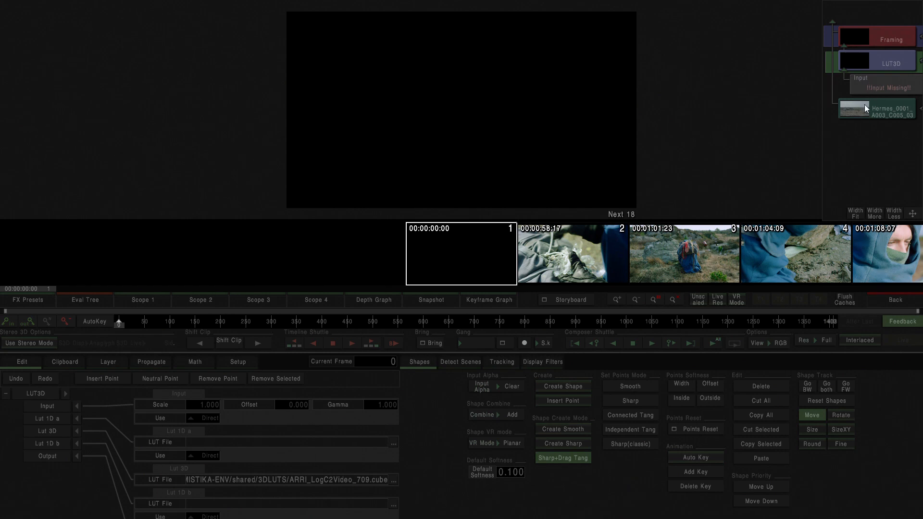
{"action": "left_click", "coordinate": [890, 301]}
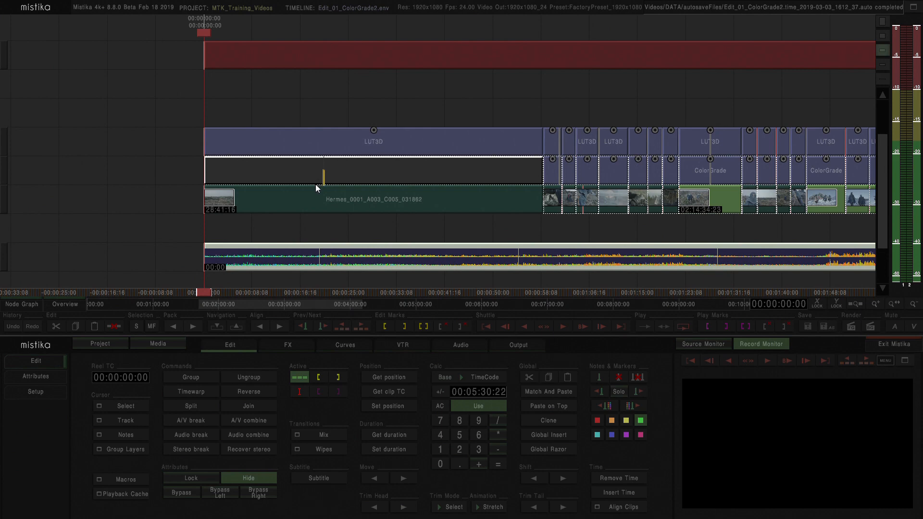
Step: Unhide the first clip's ColorGrade effect and review the complete Framing effect stack in the effects editor
{"action": "left_click", "coordinate": [325, 177]}
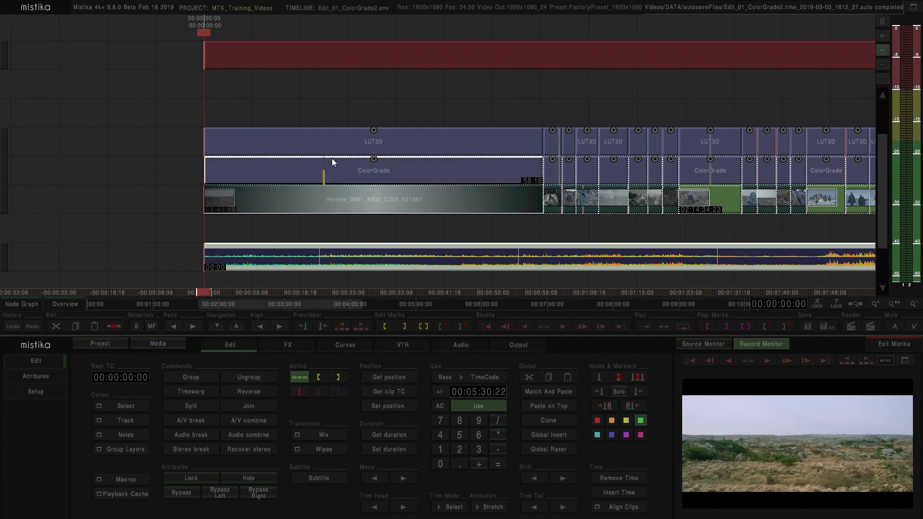
{"action": "left_click", "coordinate": [233, 56]}
{"action": "double_click", "coordinate": [233, 52]}
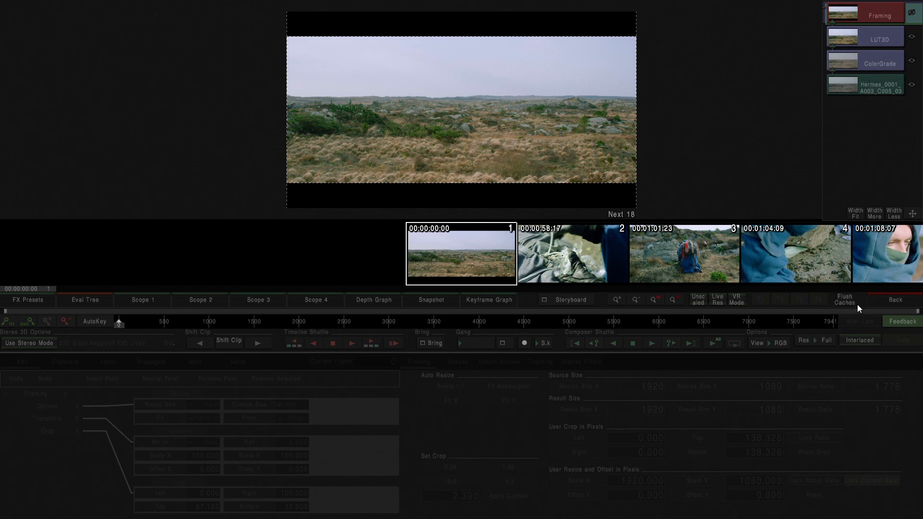
{"action": "left_click", "coordinate": [885, 300]}
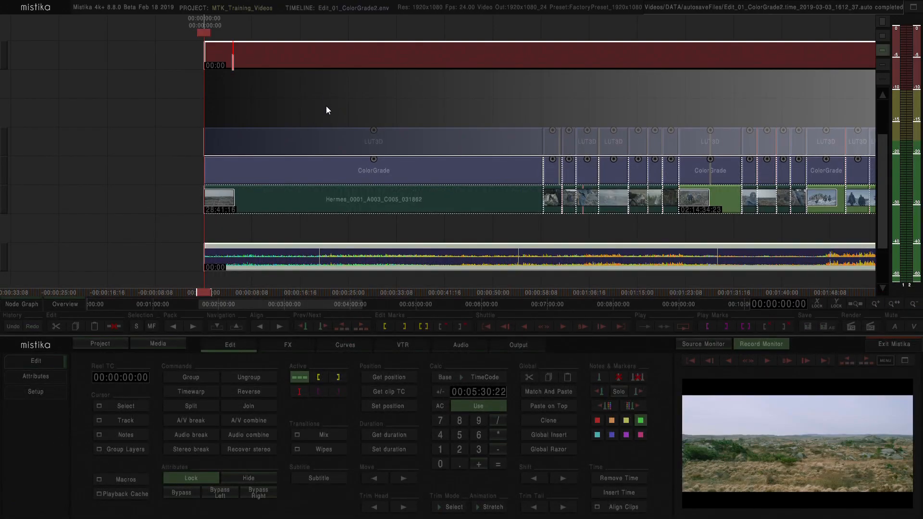
Step: Clear the Framing selection and select only the first clip's ColorGrade effect
{"action": "left_click", "coordinate": [313, 102]}
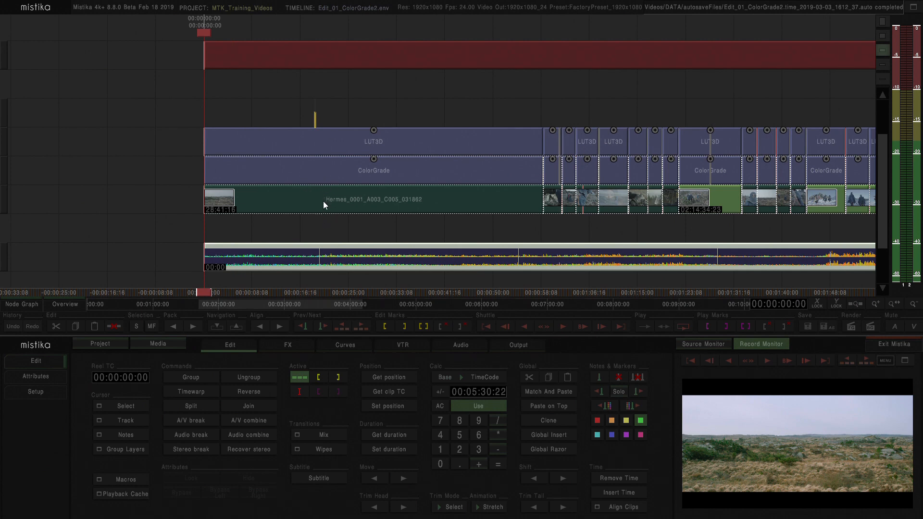
{"action": "left_click", "coordinate": [302, 174]}
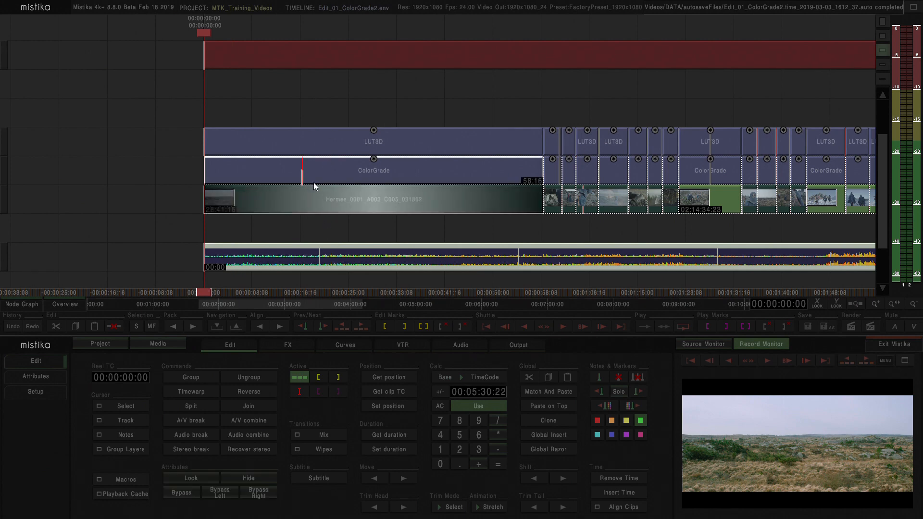